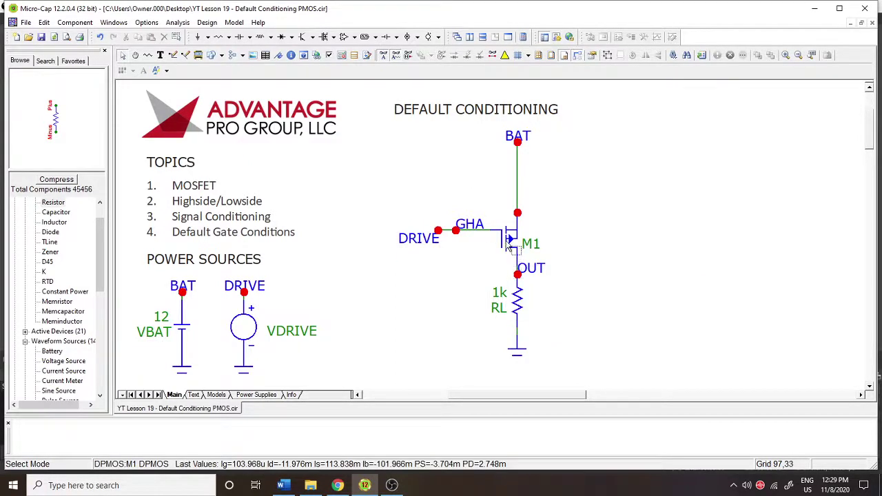
Review the VDRIVE source's pulse settings: high voltage V2, pulse width and period
{"action": "mouse_move", "coordinate": [506, 240]}
{"action": "mouse_move", "coordinate": [522, 308]}
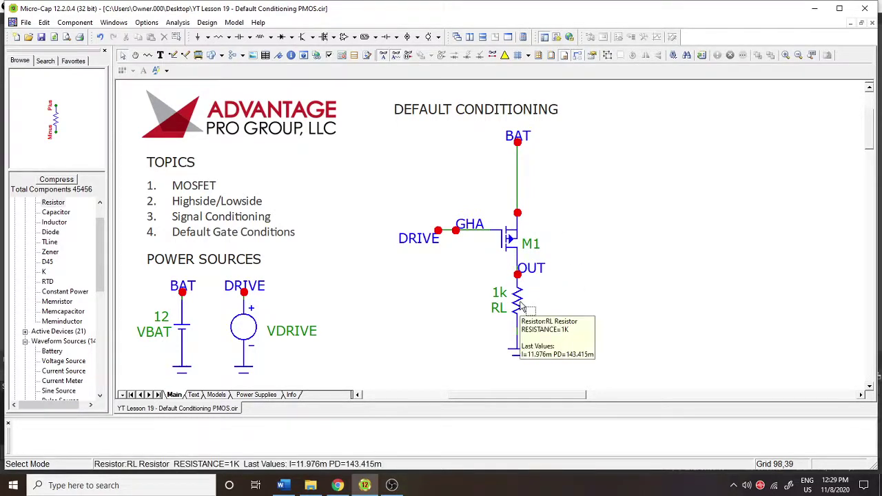
{"action": "double_click", "coordinate": [253, 339]}
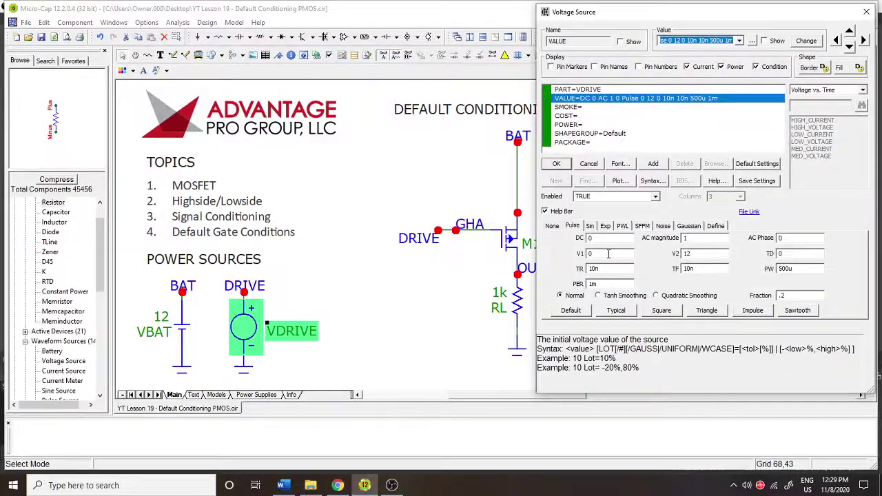
{"action": "left_click", "coordinate": [687, 253]}
{"action": "left_click", "coordinate": [794, 269]}
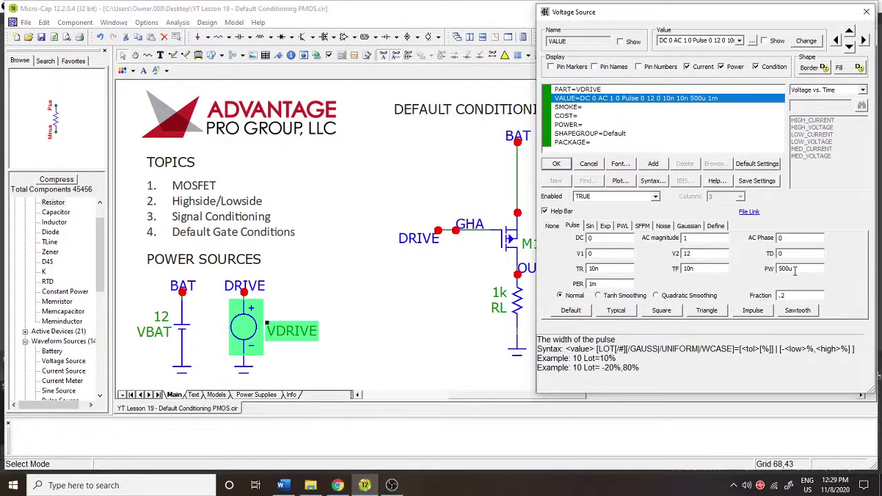
{"action": "left_click", "coordinate": [612, 285]}
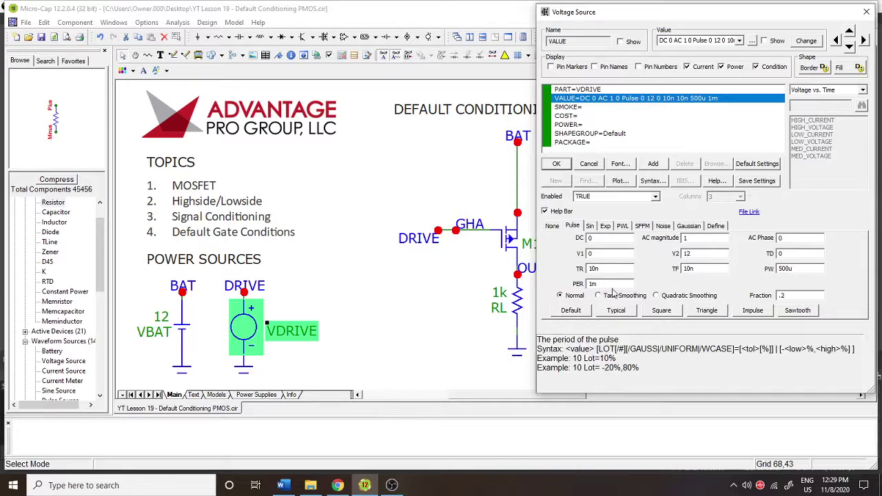
{"action": "left_click", "coordinate": [808, 269]}
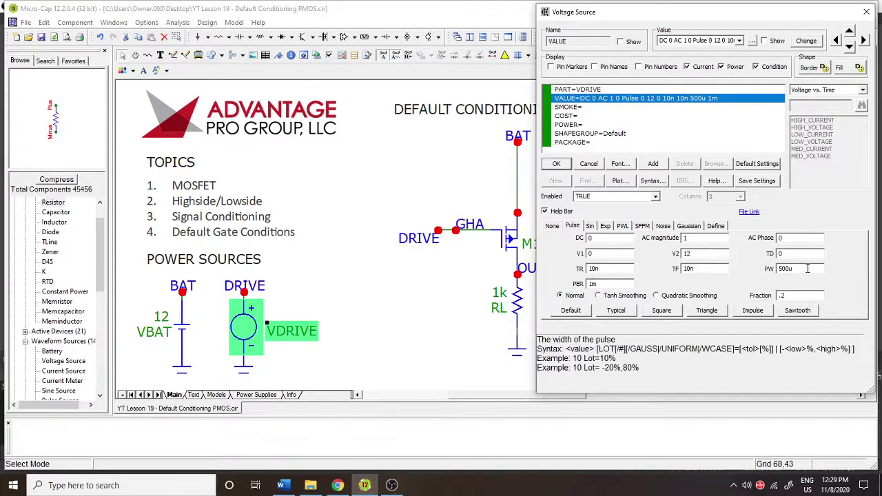
{"action": "left_click", "coordinate": [559, 165]}
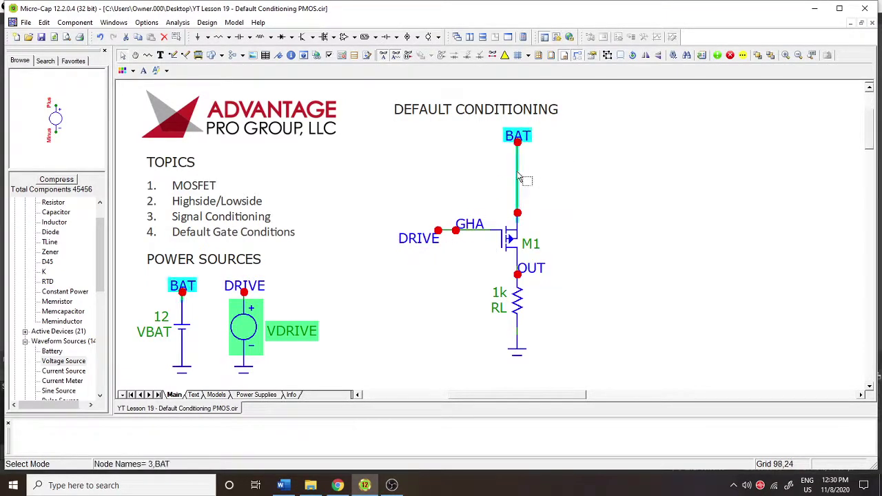
Briefly select MOSFET M1, then open the Transient analysis setup
{"action": "mouse_move", "coordinate": [515, 211]}
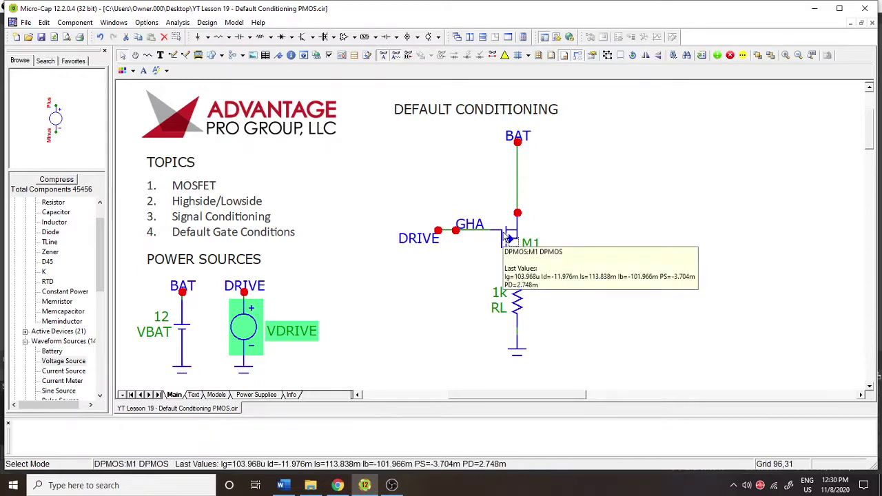
{"action": "left_click", "coordinate": [510, 238]}
{"action": "left_click", "coordinate": [601, 227]}
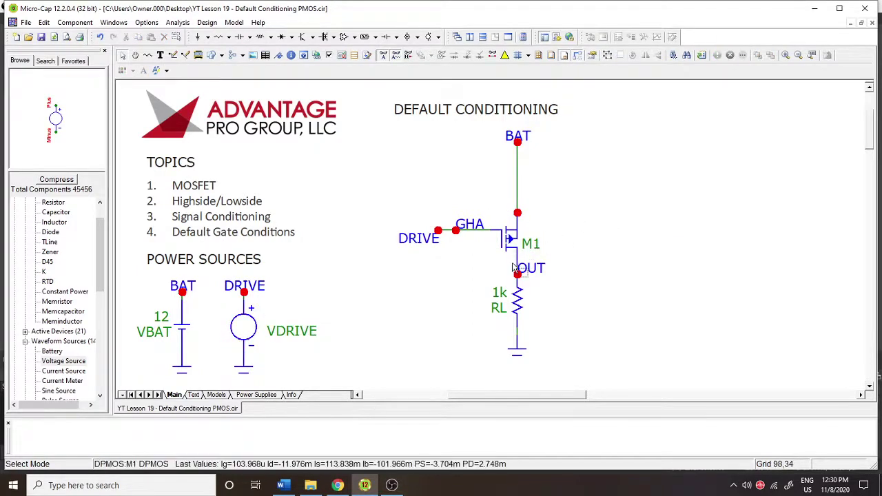
{"action": "left_click", "coordinate": [177, 22]}
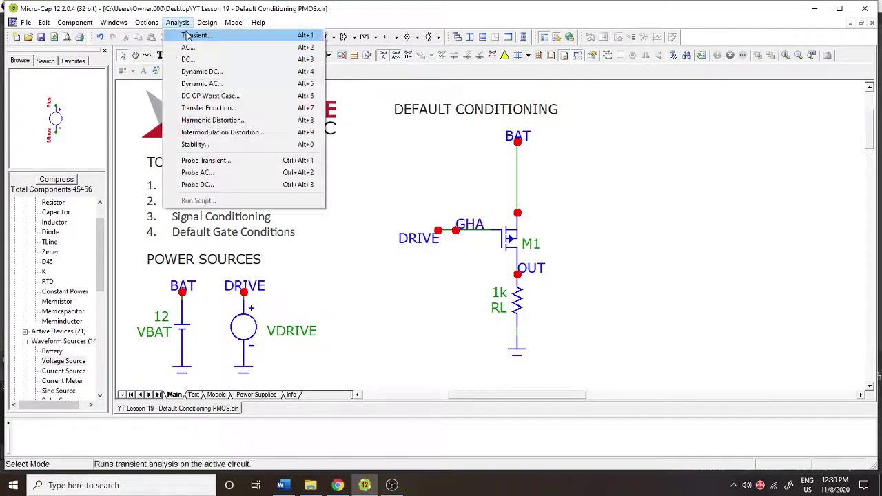
{"action": "left_click", "coordinate": [193, 32]}
Run the transient simulation, review the GHA, OUT and RL waveforms, and return to the schematic
{"action": "left_click", "coordinate": [293, 182]}
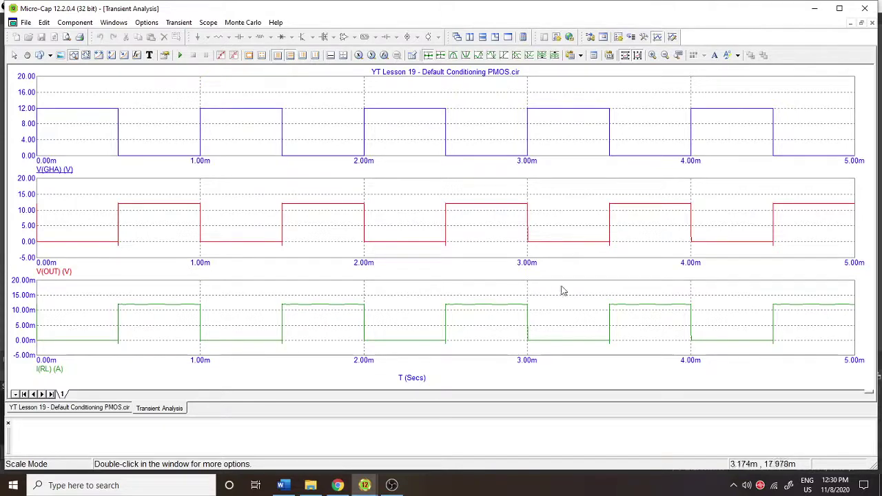
{"action": "key", "text": "F3"}
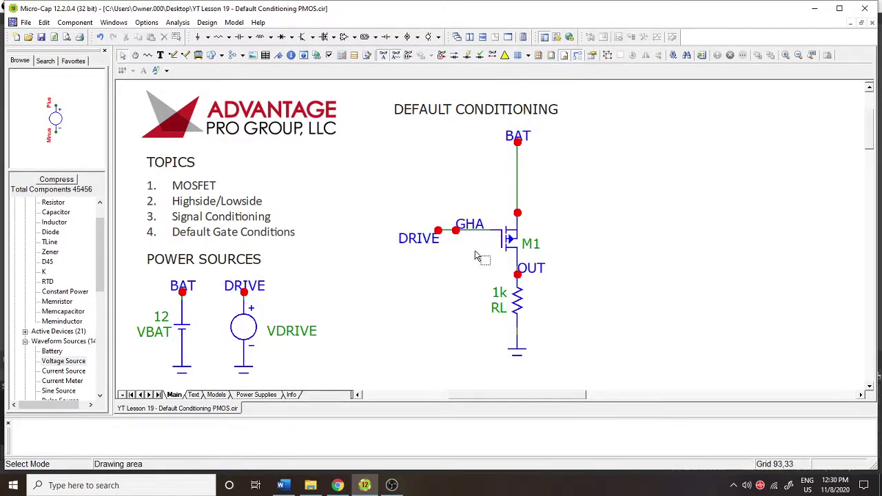
Place resistor R1 with value 10k above the DRIVE node and exit component placement
{"action": "mouse_move", "coordinate": [510, 240]}
{"action": "left_click", "coordinate": [219, 39]}
{"action": "left_click", "coordinate": [439, 176]}
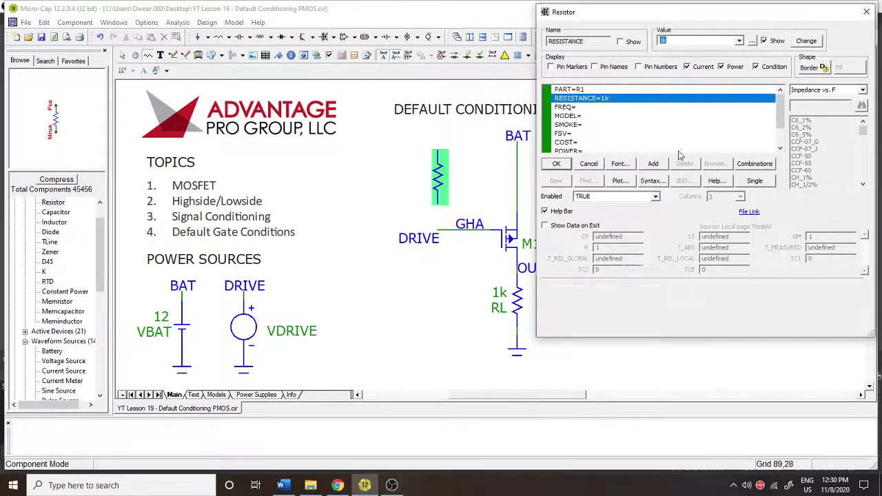
{"action": "left_click", "coordinate": [660, 42]}
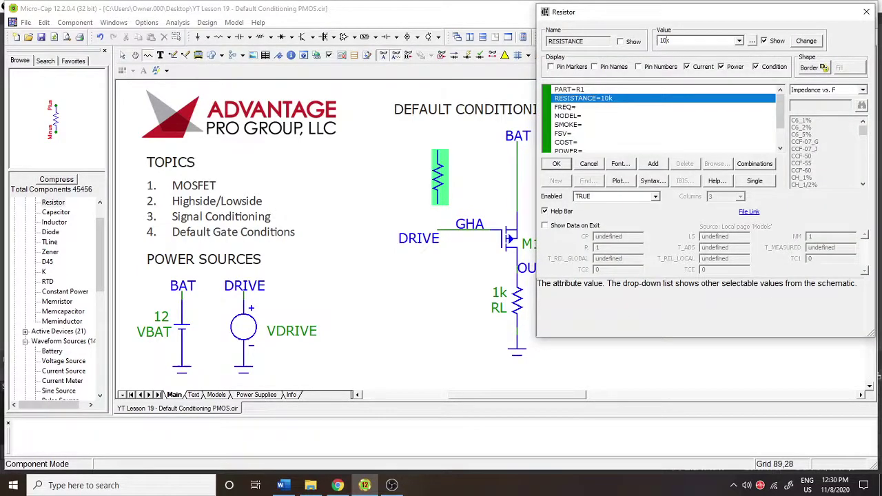
{"action": "left_click", "coordinate": [557, 163]}
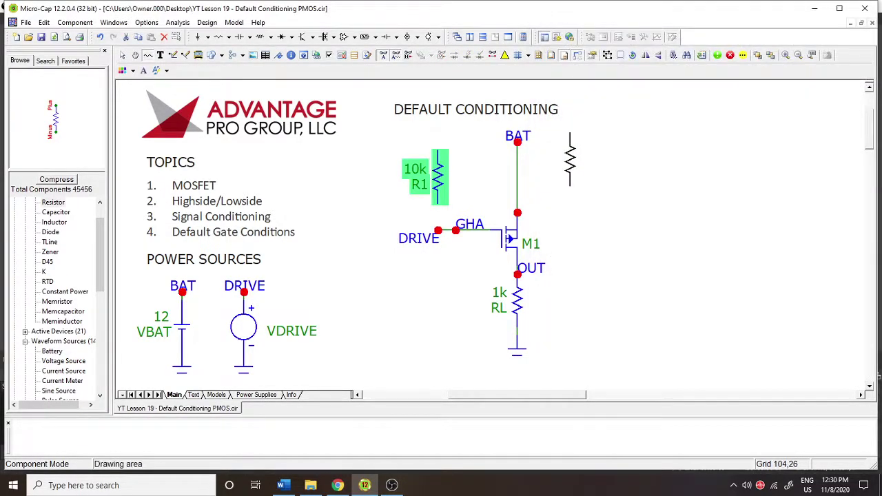
{"action": "key", "text": "ctrl+e"}
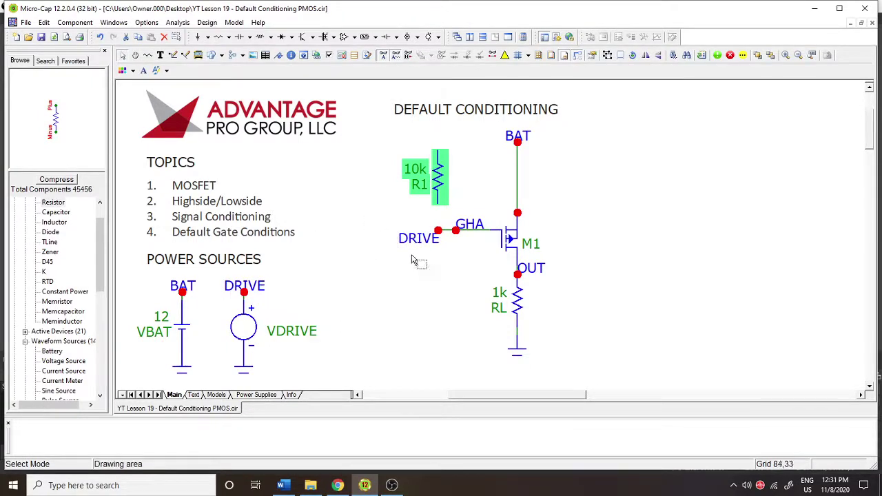
Move R1 onto the DRIVE node and wire its top to the BAT line, discarding an extra copy
{"action": "left_click_drag", "start_coordinate": [448, 181], "coordinate": [448, 190]}
{"action": "left_click", "coordinate": [465, 181]}
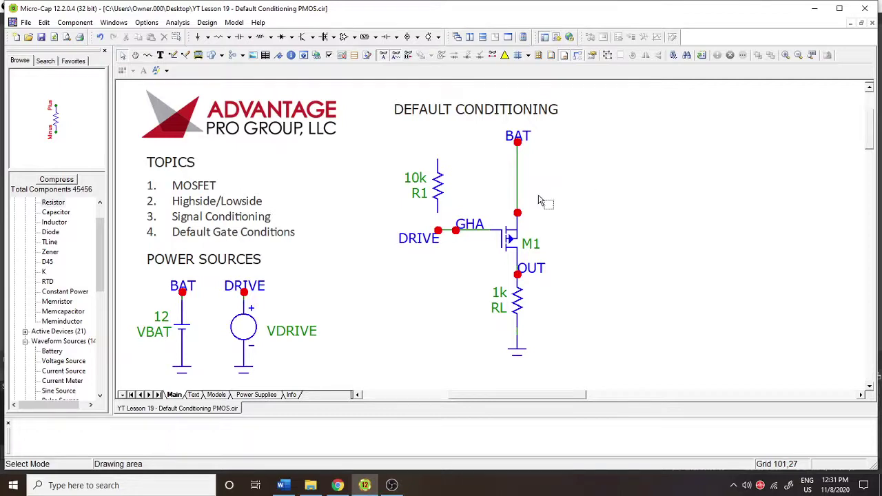
{"action": "left_click", "coordinate": [173, 55]}
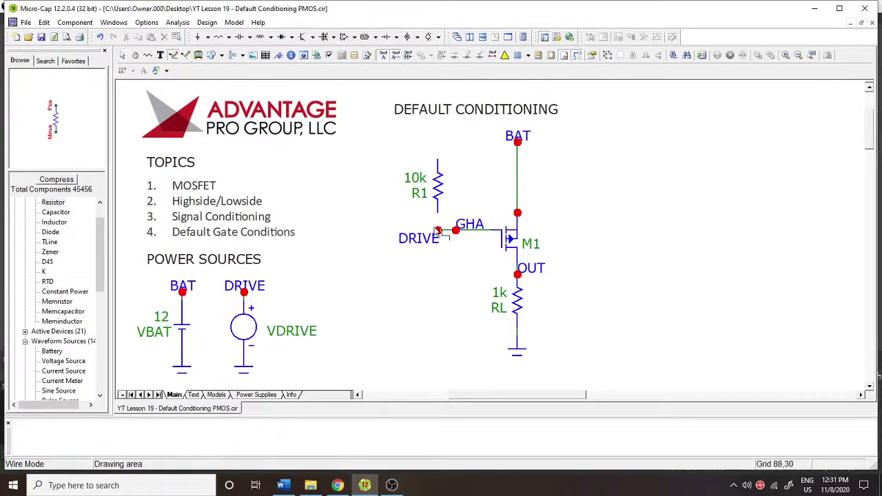
{"action": "left_click_drag", "start_coordinate": [437, 160], "coordinate": [513, 161]}
{"action": "key", "text": "ctrl+e"}
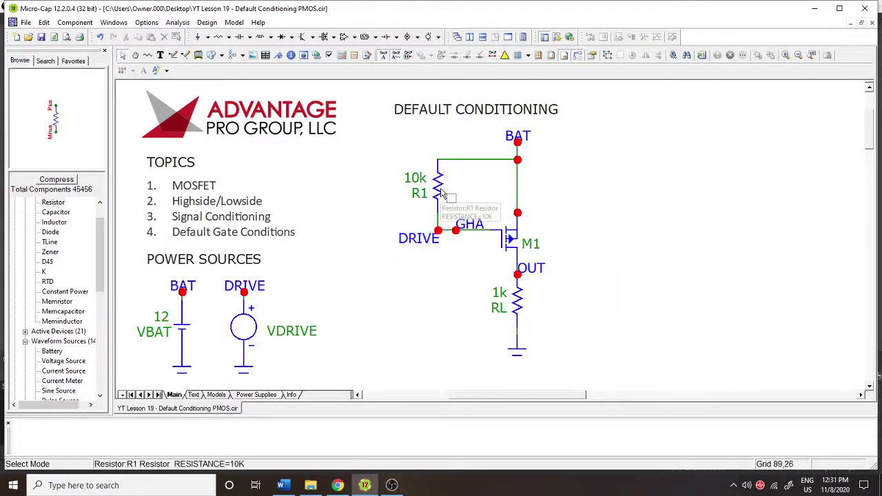
{"action": "left_click_drag", "start_coordinate": [436, 188], "coordinate": [436, 292], "text": "ctrl"}
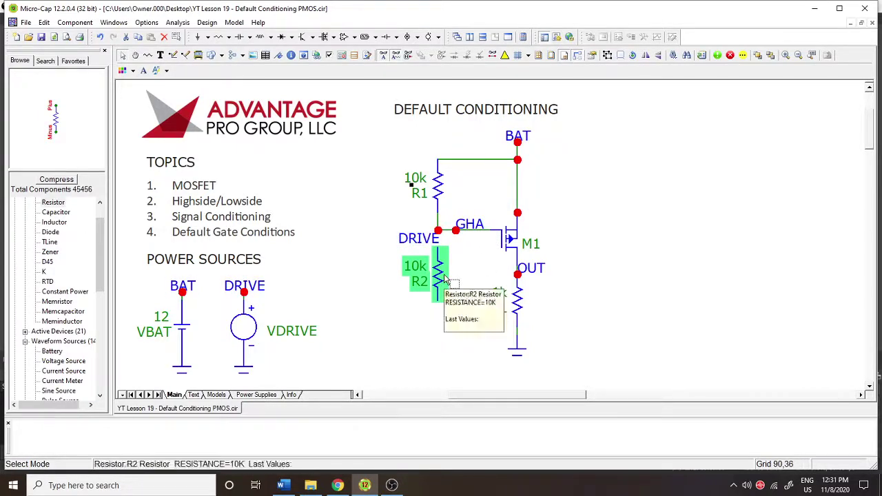
{"action": "key", "text": "Delete"}
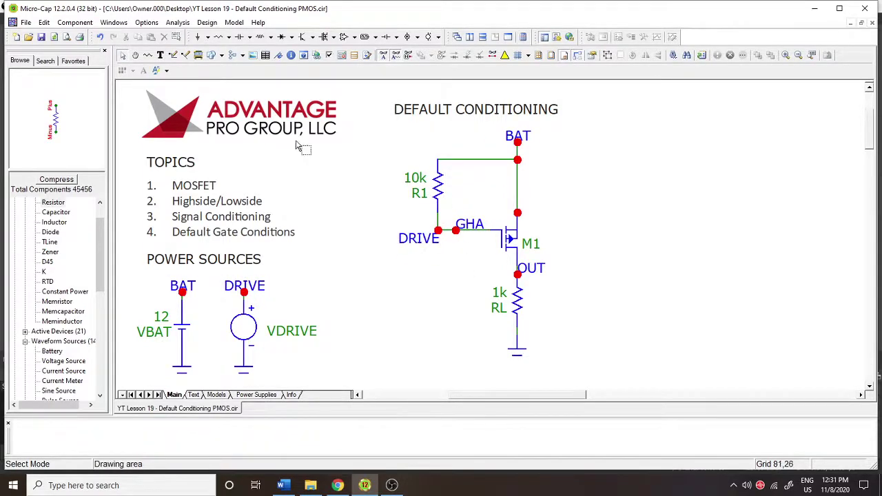
Rerun the transient analysis with the 10k pull-up and close the waveform window
{"action": "left_click", "coordinate": [177, 22]}
{"action": "left_click", "coordinate": [200, 33]}
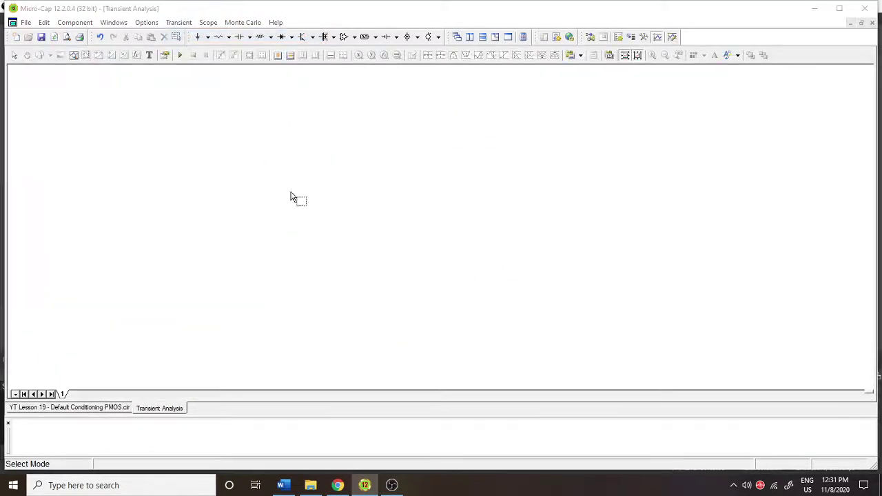
{"action": "left_click", "coordinate": [298, 184]}
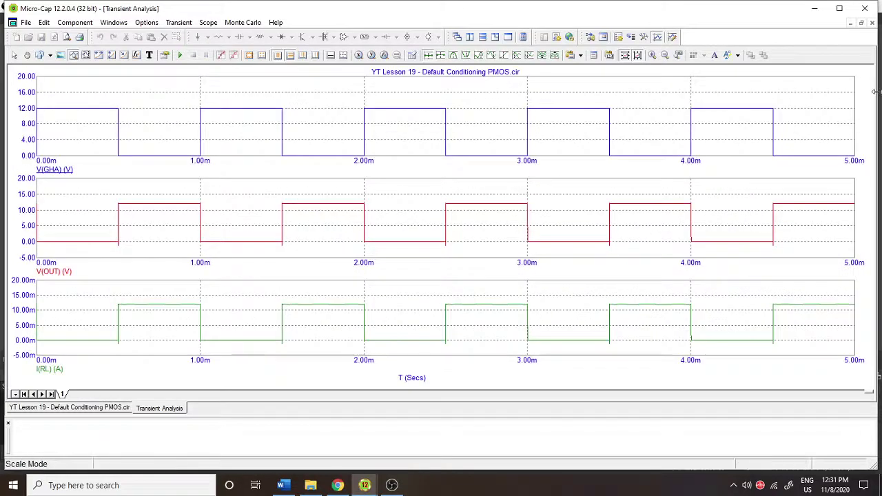
{"action": "left_click", "coordinate": [871, 22]}
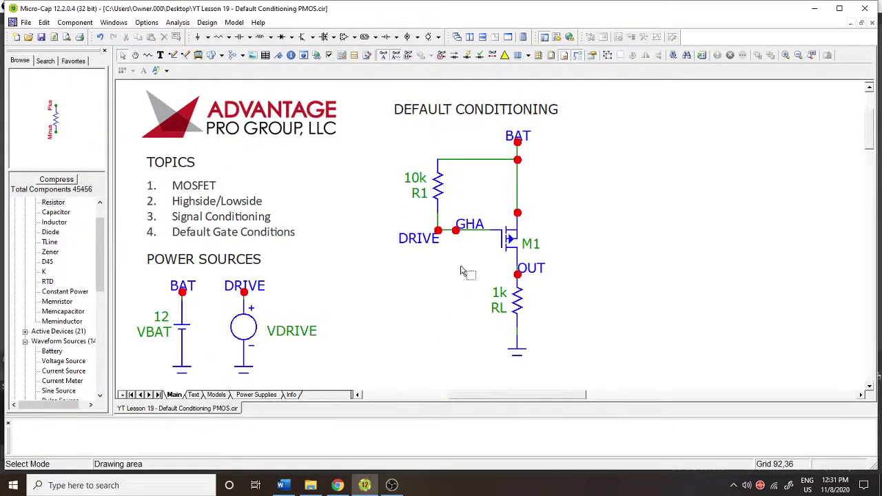
{"action": "left_click", "coordinate": [455, 57]}
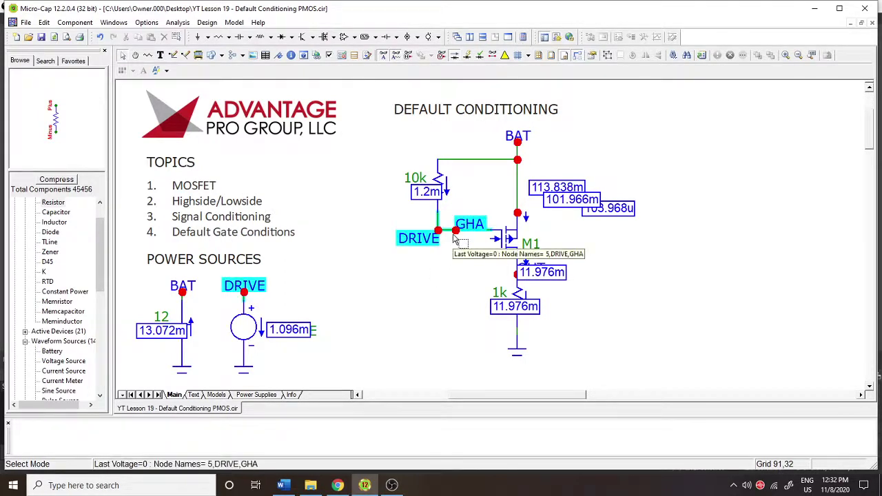
{"action": "mouse_move", "coordinate": [441, 197]}
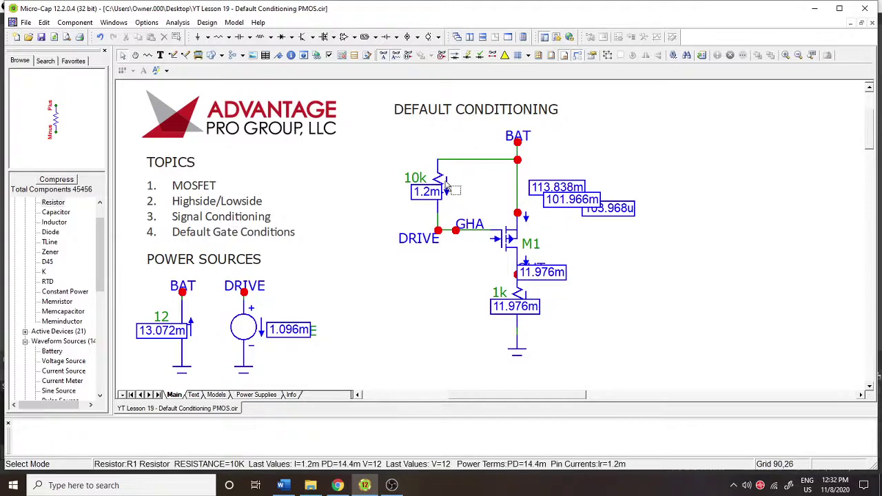
{"action": "mouse_move", "coordinate": [439, 180]}
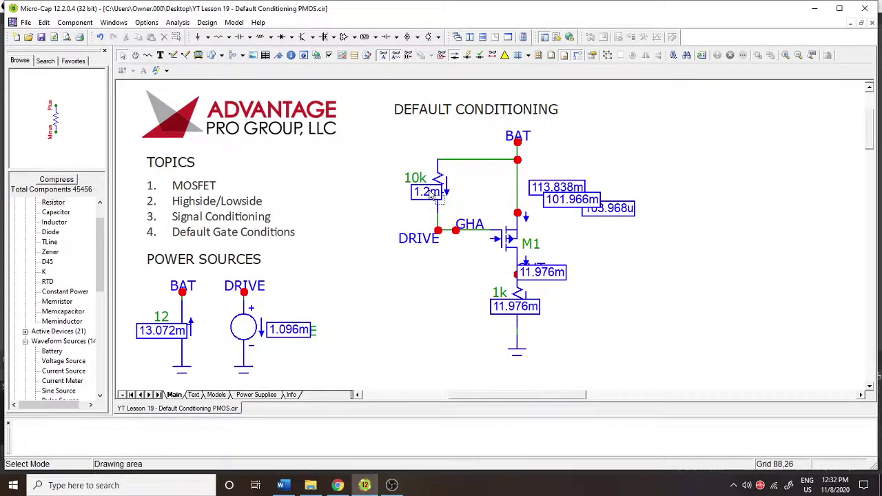
{"action": "mouse_move", "coordinate": [521, 318]}
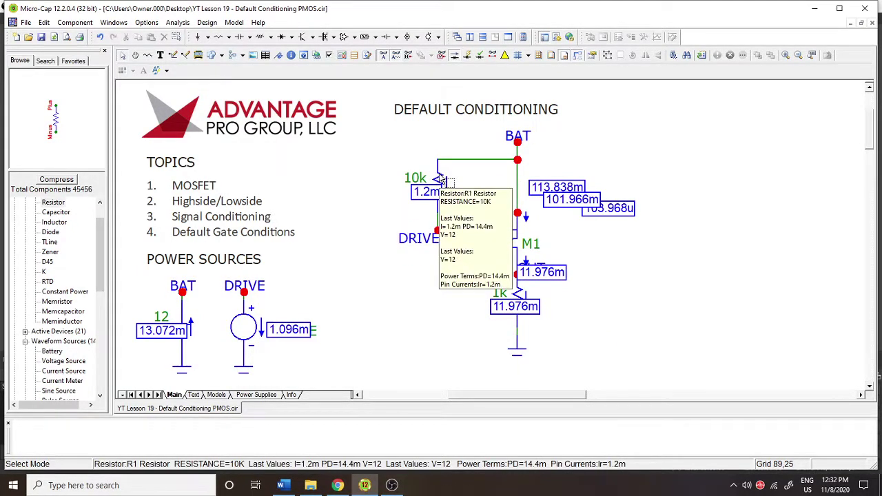
Change pull-up resistor R1's value from 10k to 100k
{"action": "double_click", "coordinate": [441, 179]}
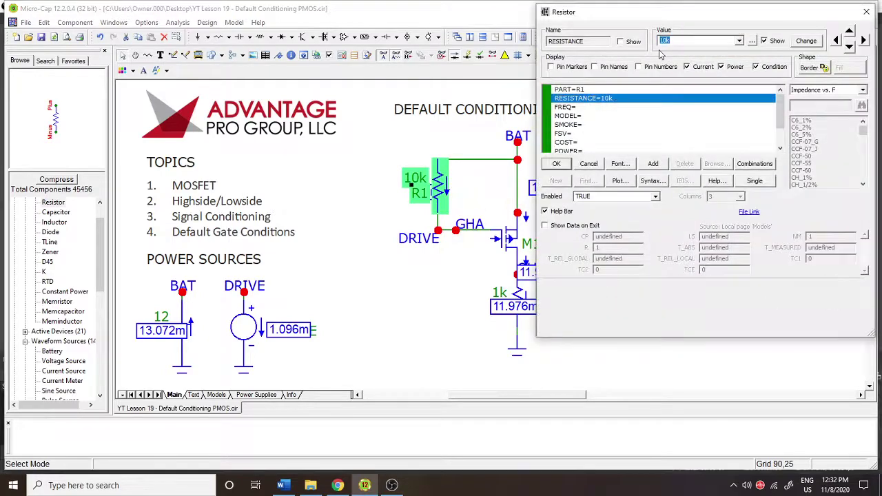
{"action": "left_click", "coordinate": [664, 41]}
{"action": "type", "text": "0"}
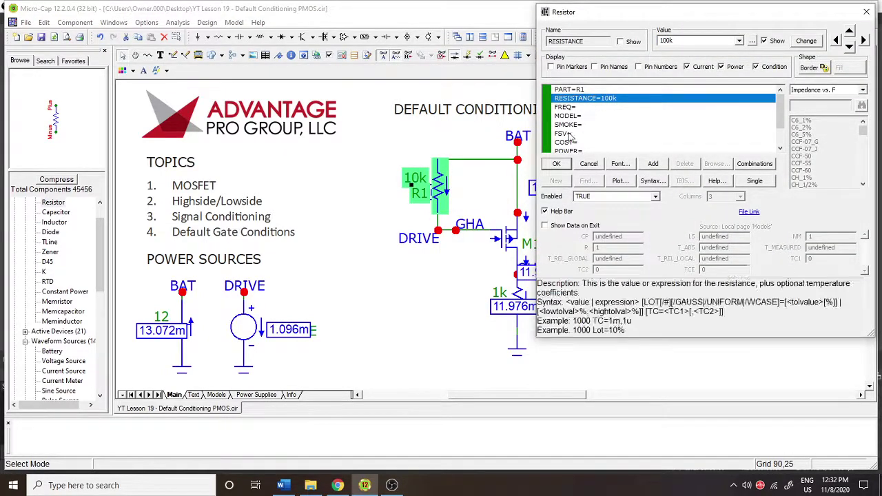
{"action": "left_click", "coordinate": [556, 164]}
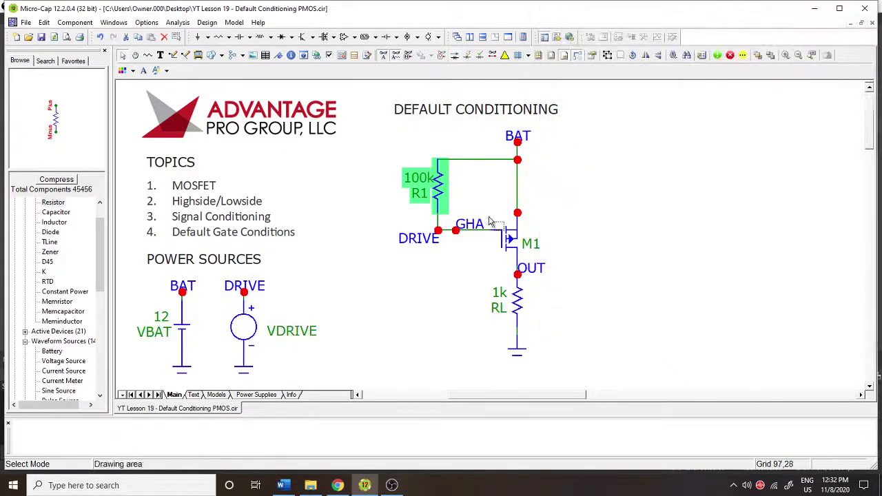
Rerun the transient analysis and return to the schematic with updated values
{"action": "left_click", "coordinate": [178, 22]}
{"action": "left_click", "coordinate": [197, 36]}
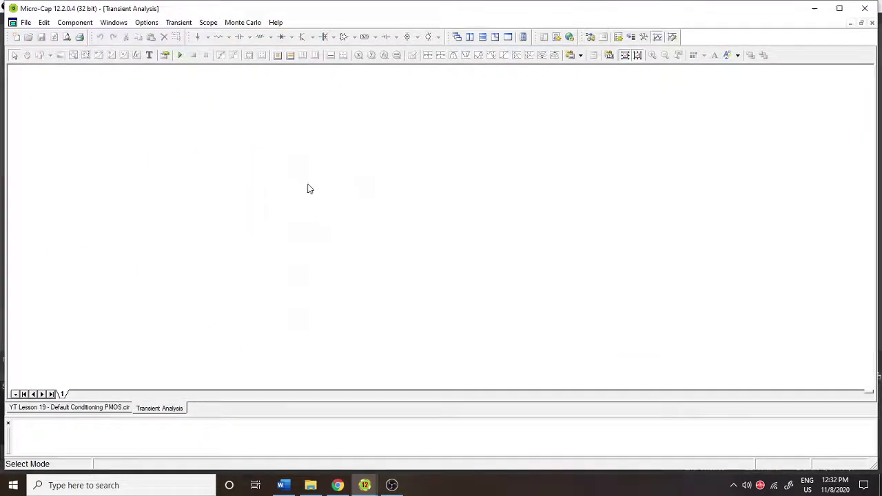
{"action": "left_click", "coordinate": [872, 23]}
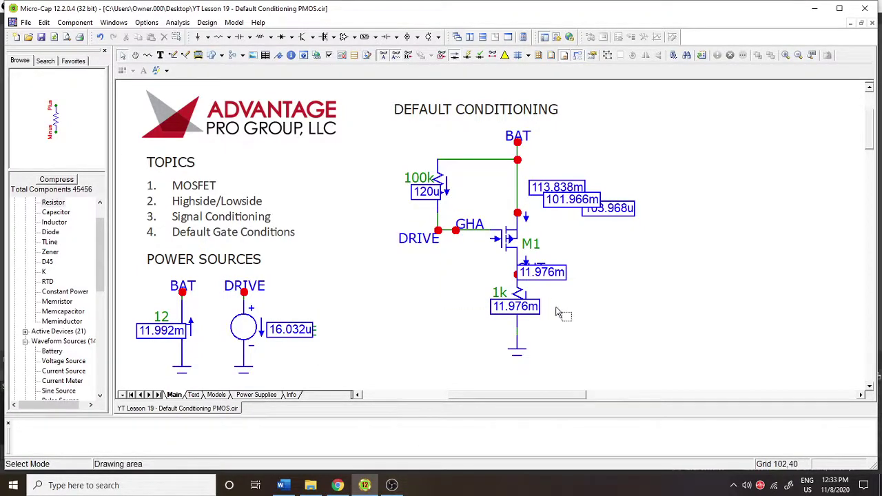
Set R1 to 1meg, rerun the transient analysis with F2, and return to the schematic
{"action": "double_click", "coordinate": [444, 182]}
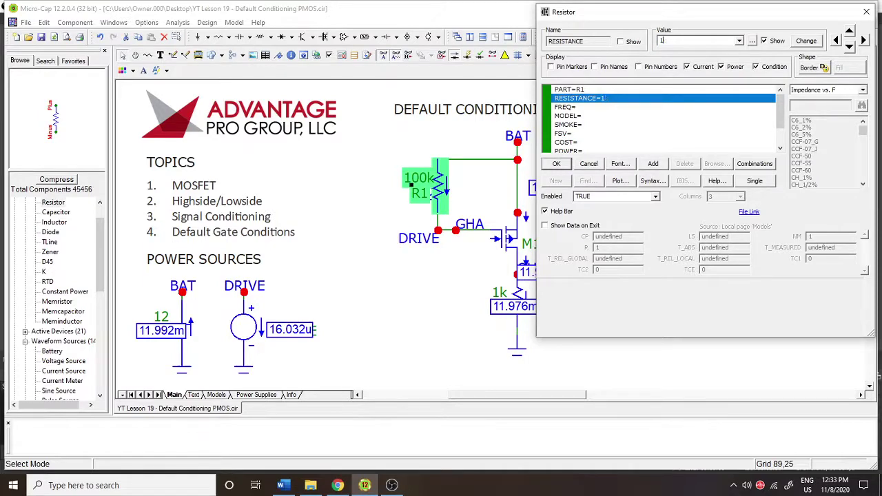
{"action": "left_click", "coordinate": [556, 163]}
{"action": "left_click", "coordinate": [181, 23]}
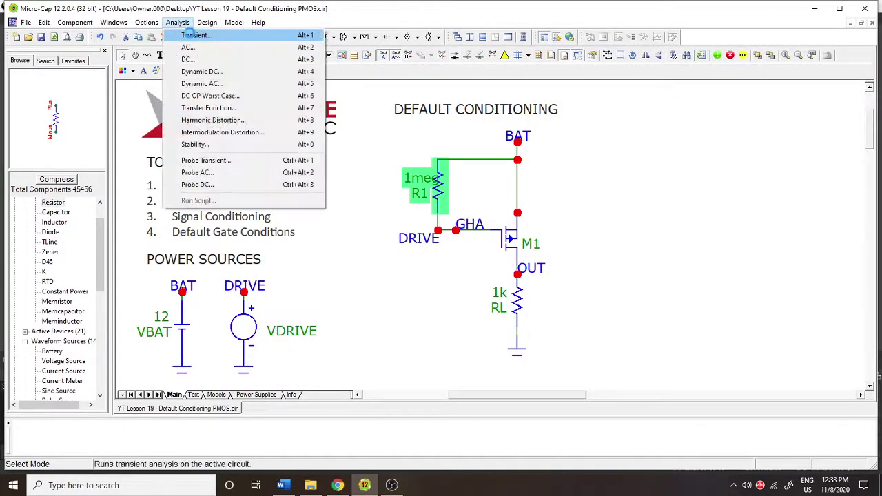
{"action": "left_click", "coordinate": [171, 33]}
{"action": "key", "text": "F2"}
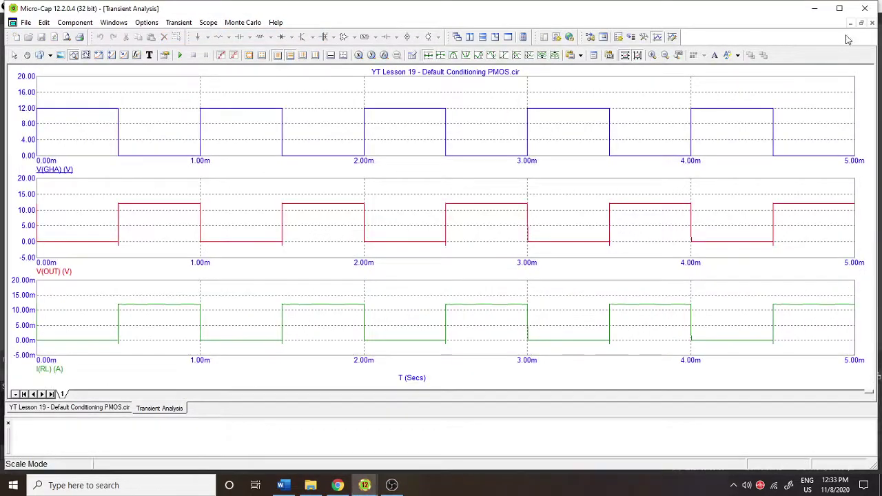
{"action": "left_click", "coordinate": [846, 37]}
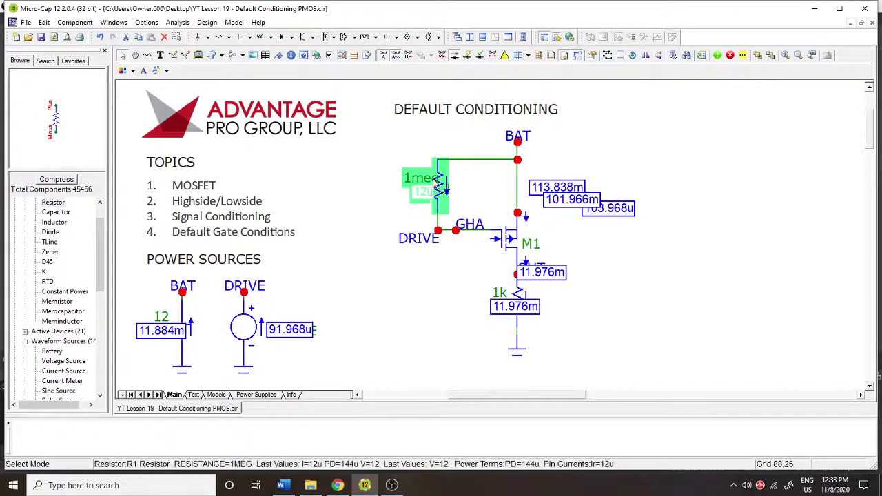
{"action": "left_click", "coordinate": [406, 179]}
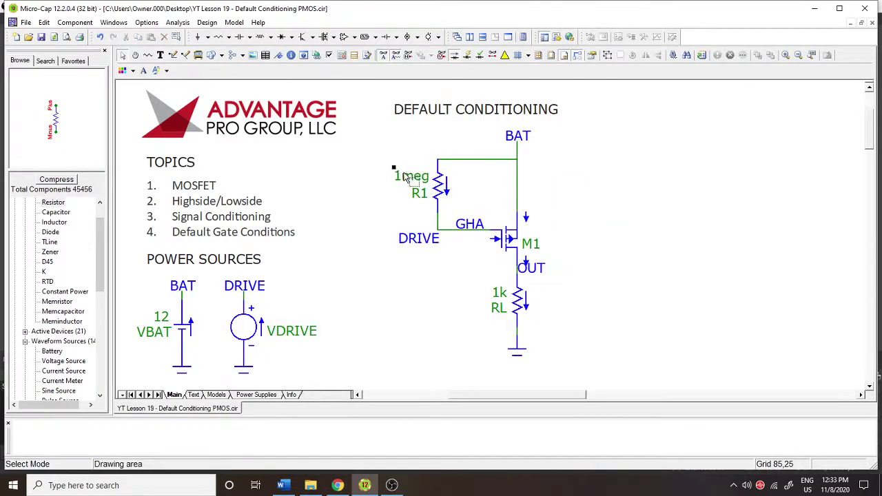
{"action": "left_click", "coordinate": [410, 177]}
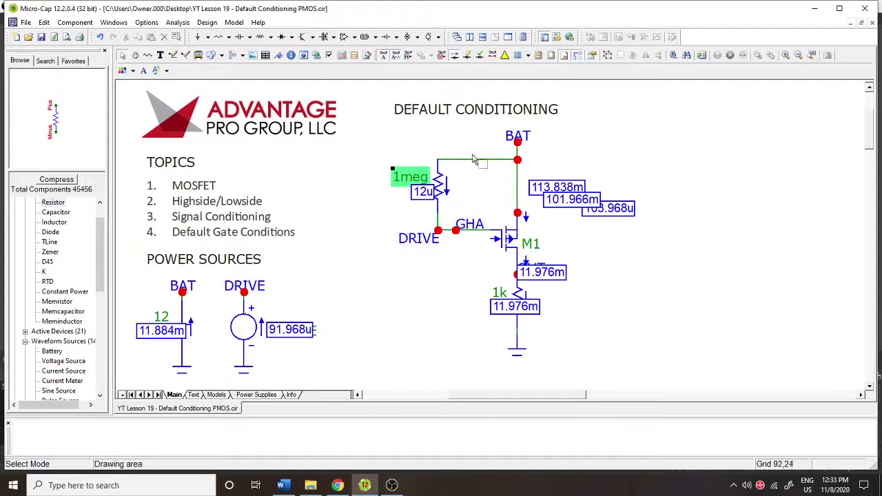
{"action": "left_click", "coordinate": [444, 185]}
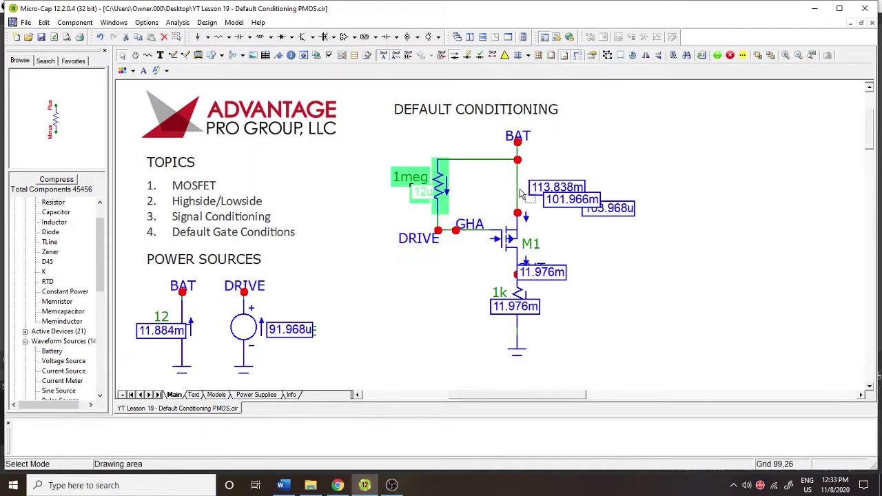
{"action": "mouse_move", "coordinate": [511, 224]}
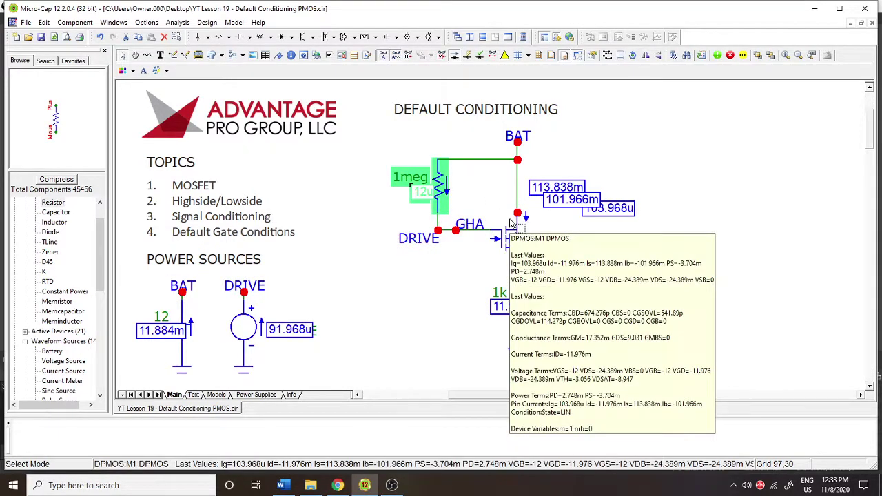
{"action": "mouse_move", "coordinate": [439, 196]}
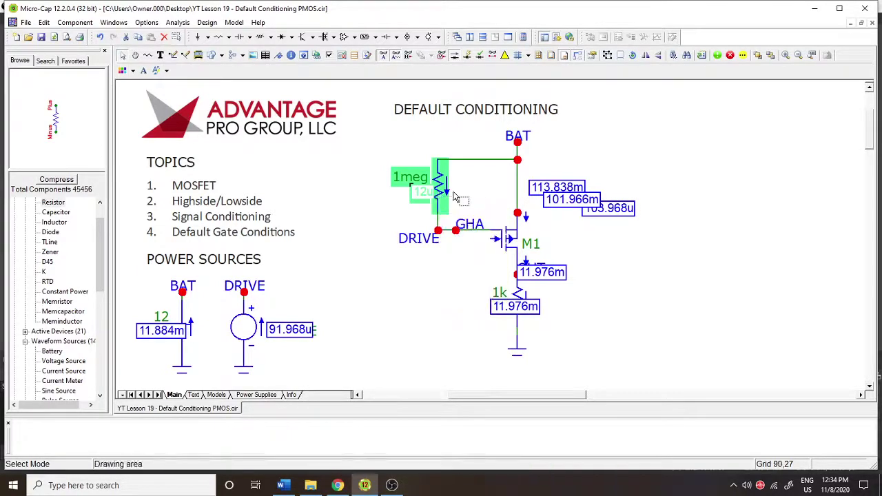
{"action": "key", "text": "Delete"}
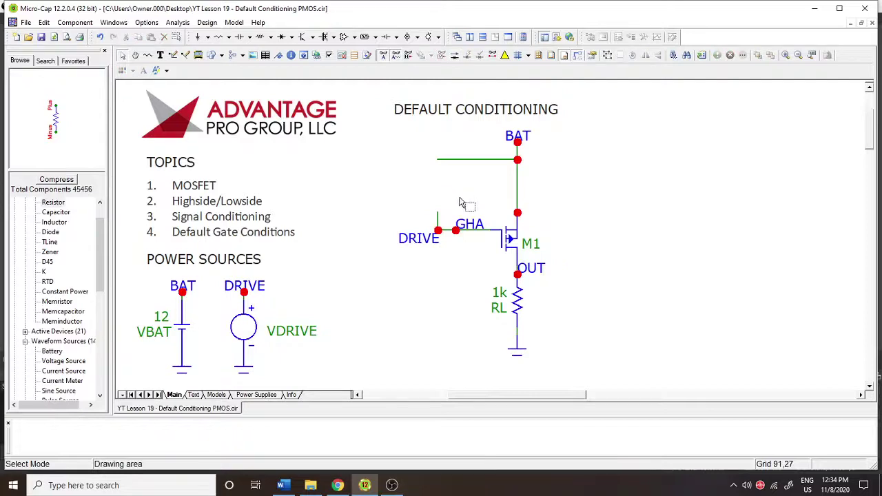
{"action": "left_click", "coordinate": [438, 221]}
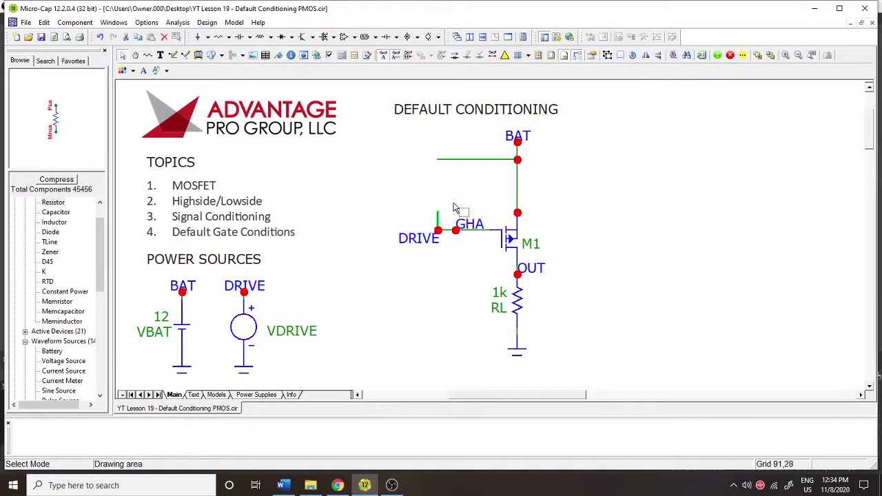
{"action": "key", "text": "ctrl+z"}
{"action": "left_click", "coordinate": [472, 196]}
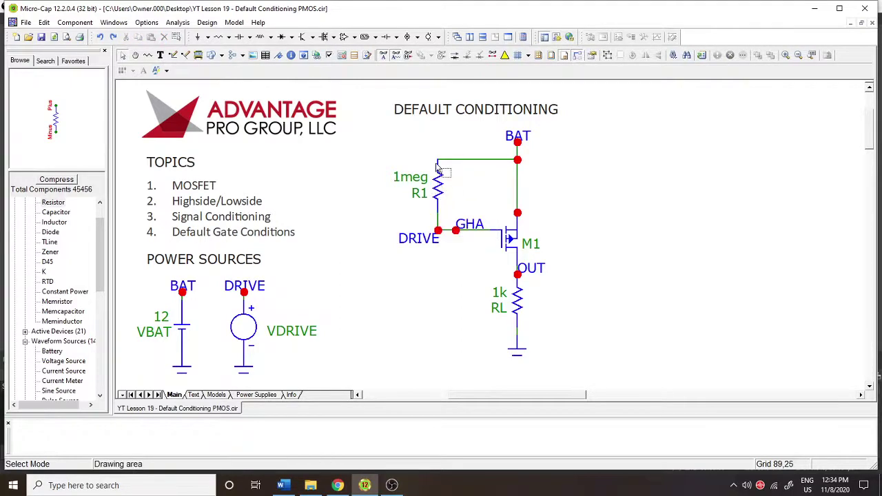
{"action": "left_click", "coordinate": [178, 22]}
{"action": "left_click", "coordinate": [196, 35]}
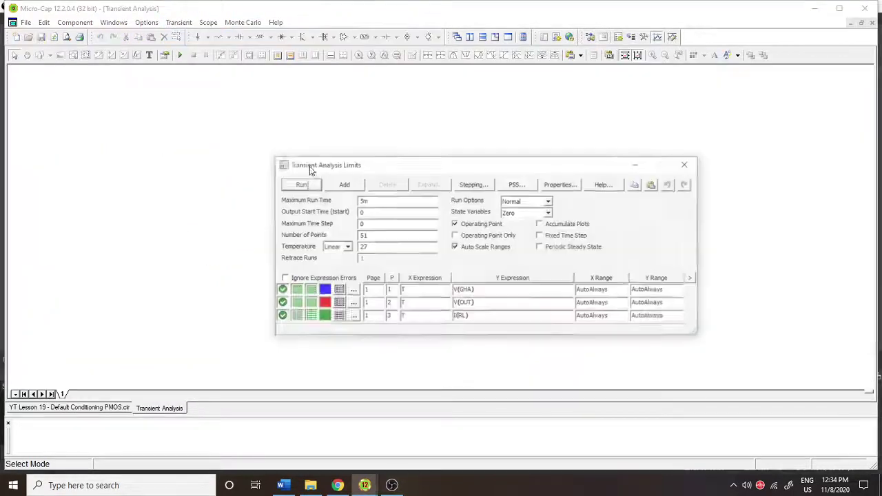
{"action": "left_click", "coordinate": [304, 182]}
{"action": "left_click", "coordinate": [873, 24]}
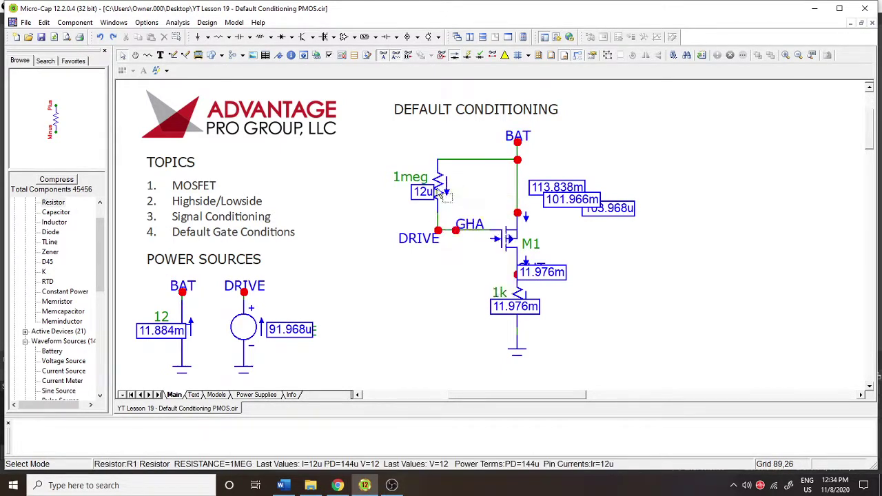
Nudge R1's label, hide simulated values, and set R1 back to 100k
{"action": "left_click_drag", "start_coordinate": [413, 179], "coordinate": [416, 179]}
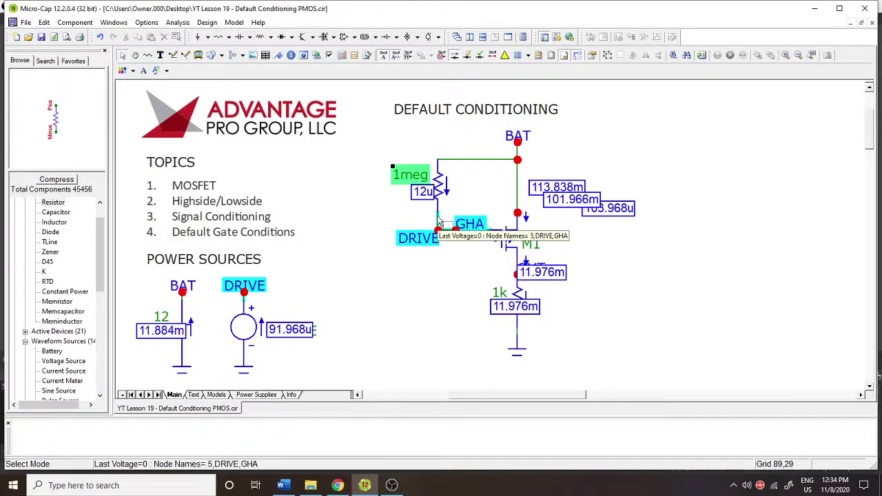
{"action": "key", "text": "F3"}
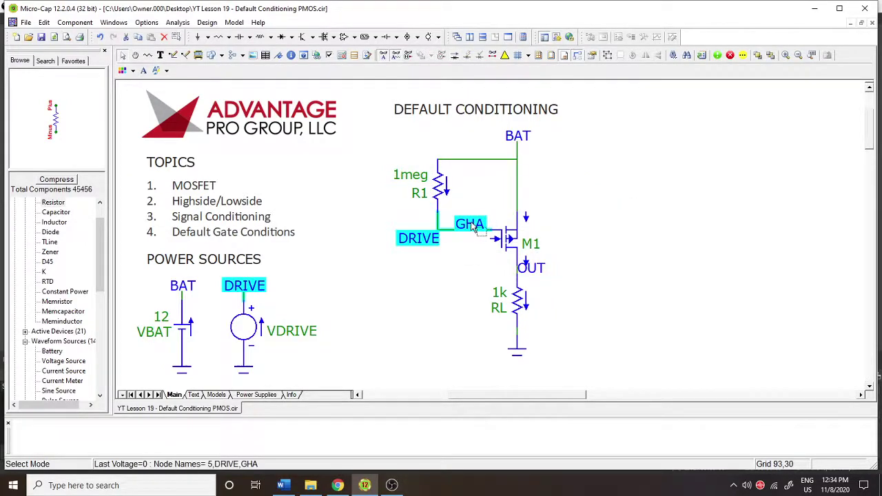
{"action": "double_click", "coordinate": [414, 184]}
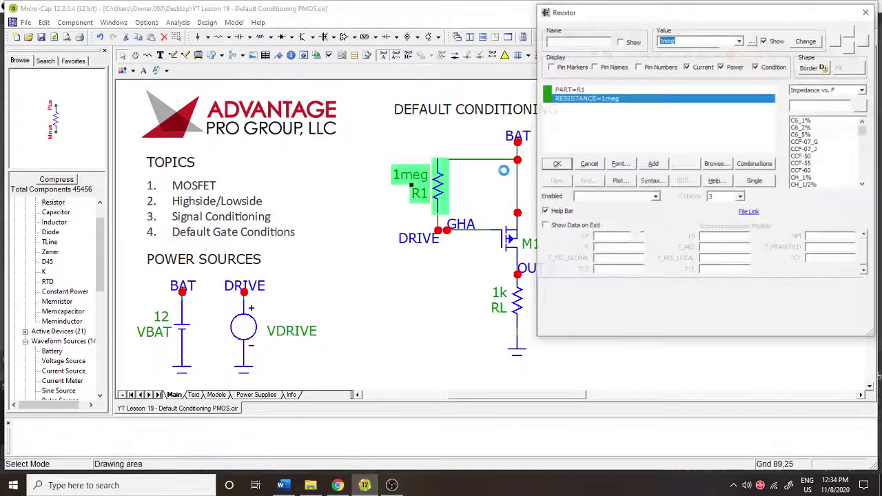
{"action": "left_click", "coordinate": [669, 41]}
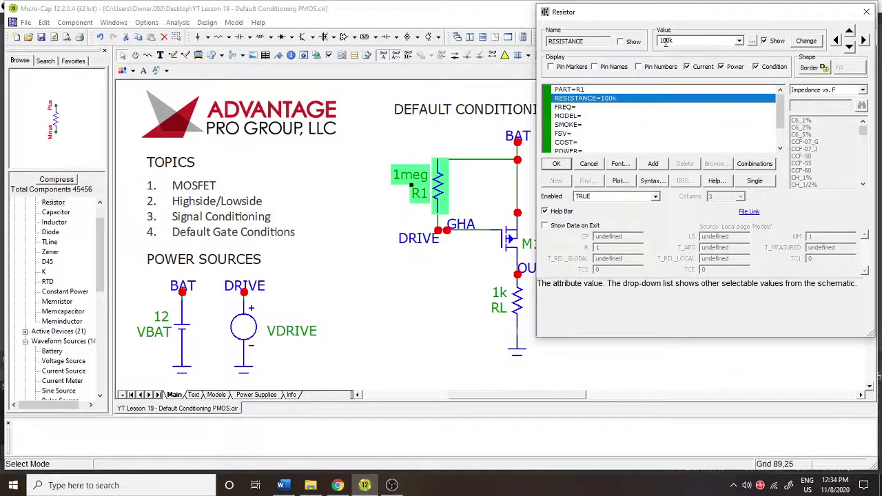
{"action": "type", "text": "100k"}
{"action": "left_click", "coordinate": [556, 164]}
{"action": "left_click", "coordinate": [586, 207]}
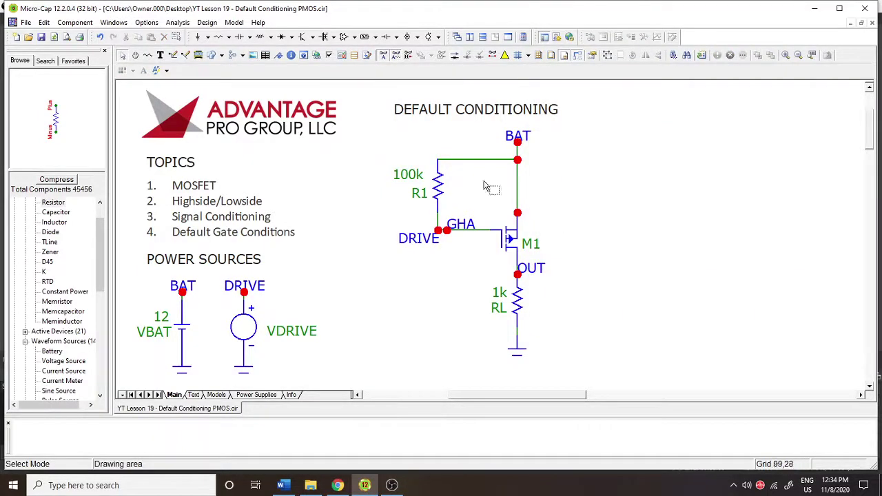